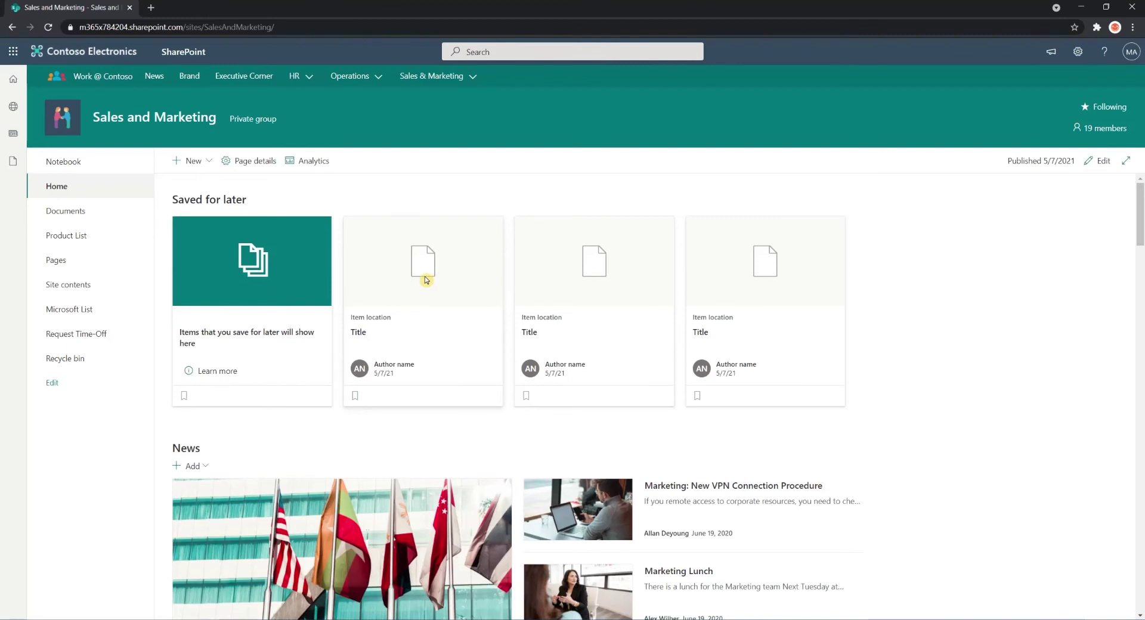
- Open the Marketing: New VPN Connection Procedure news page and save it for later
scroll(298, 248, "down", 4)
scroll(307, 235, "up", 1)
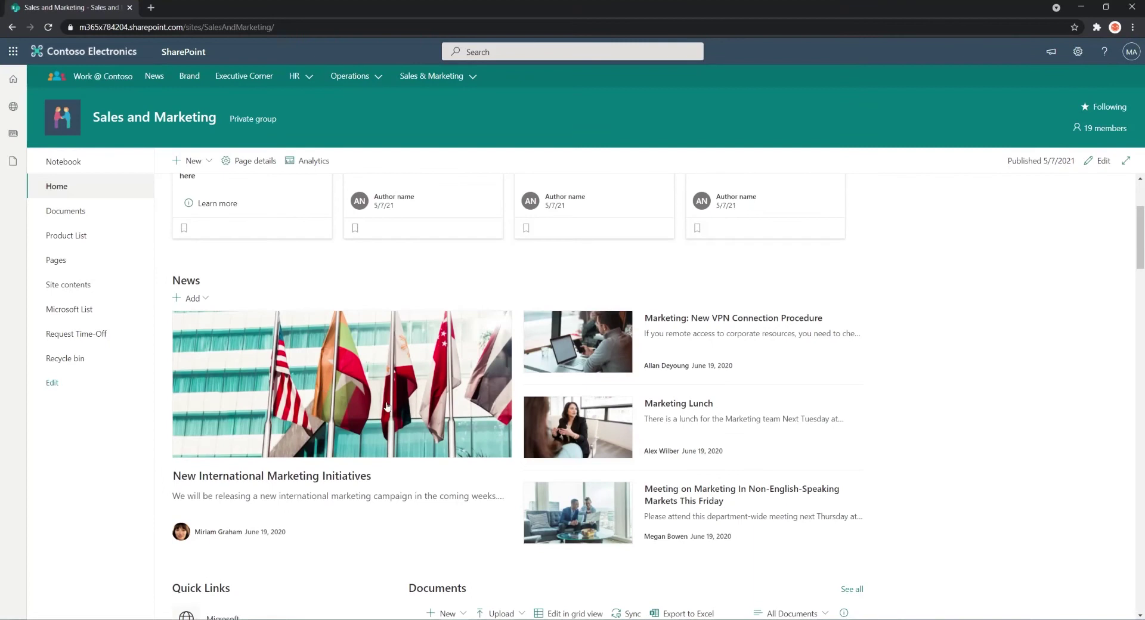
left_click(604, 341)
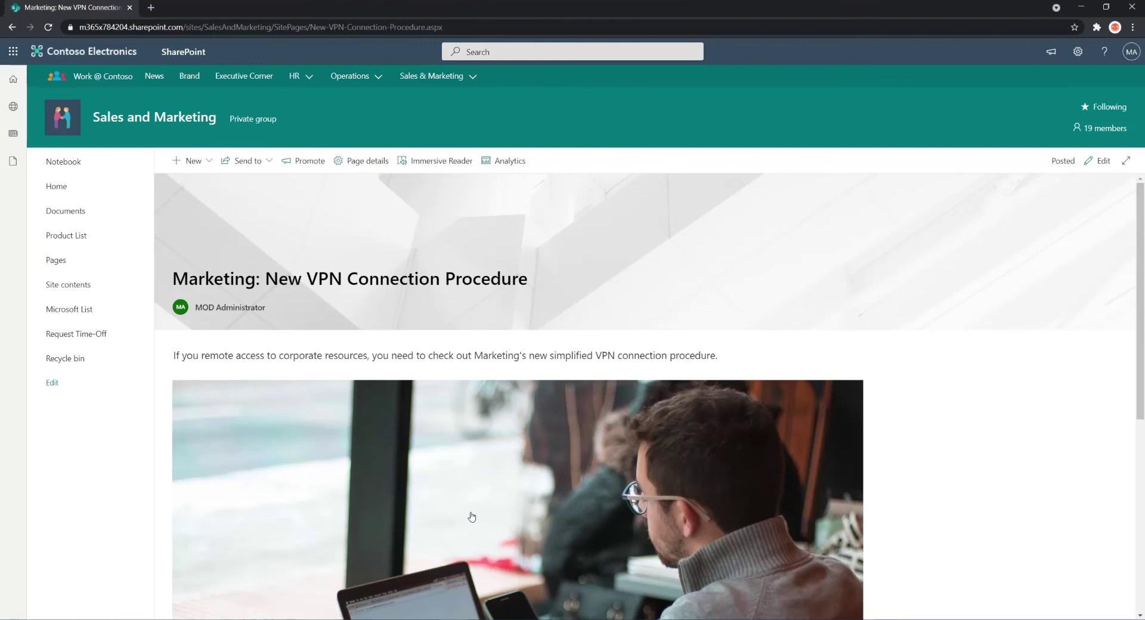
scroll(471, 517, "down", 5)
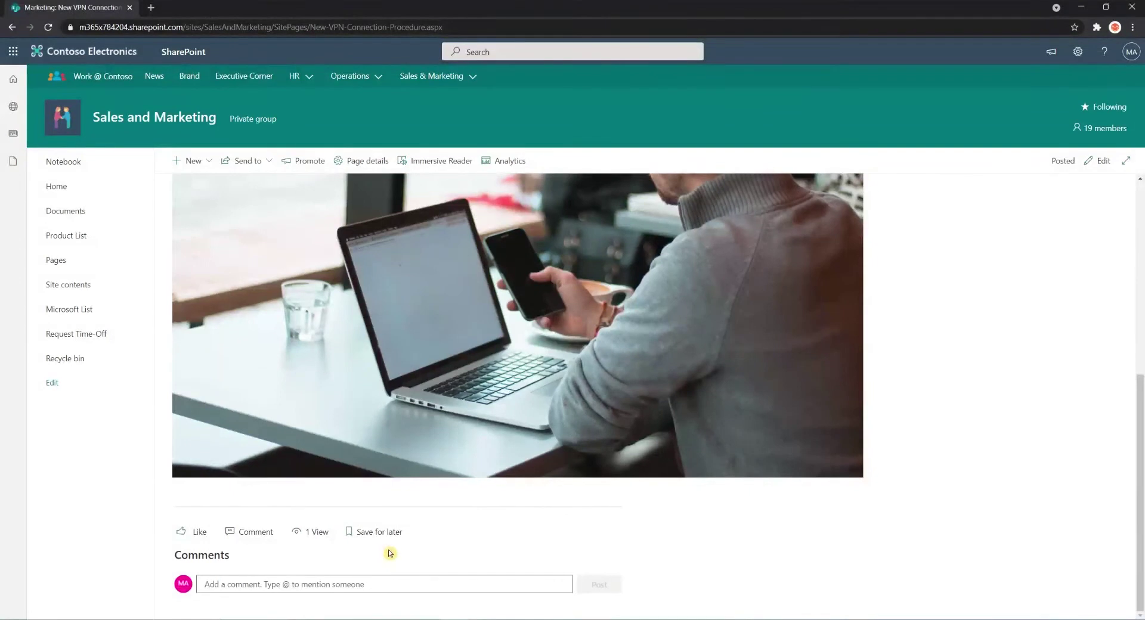
left_click(347, 540)
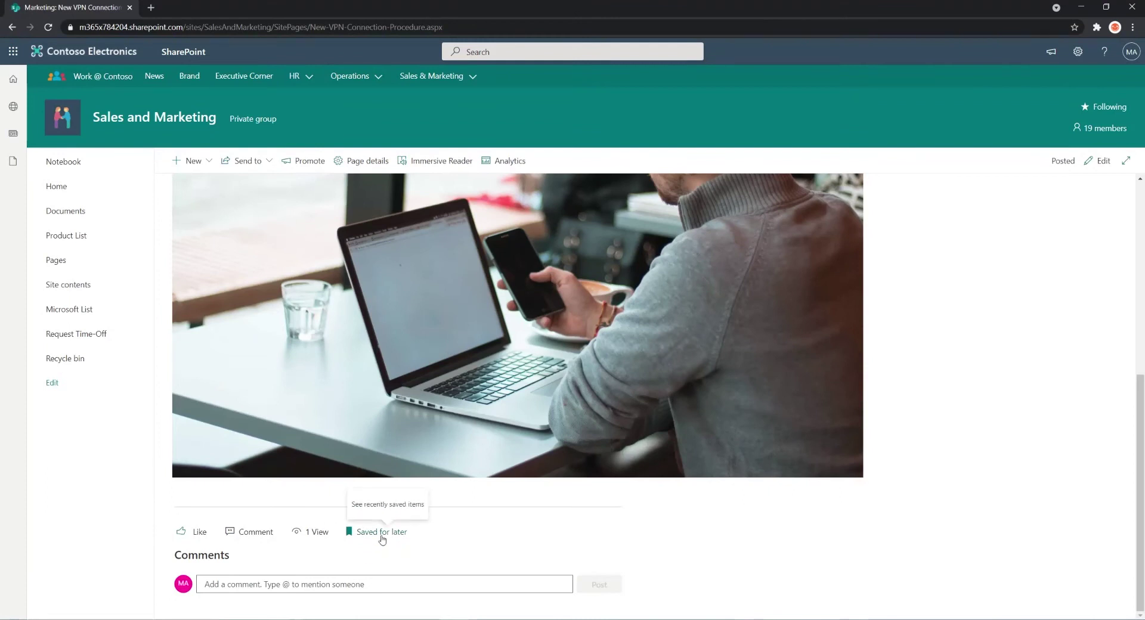
- Check that the VPN page appears in the recently saved items list, then close the list
left_click(382, 536)
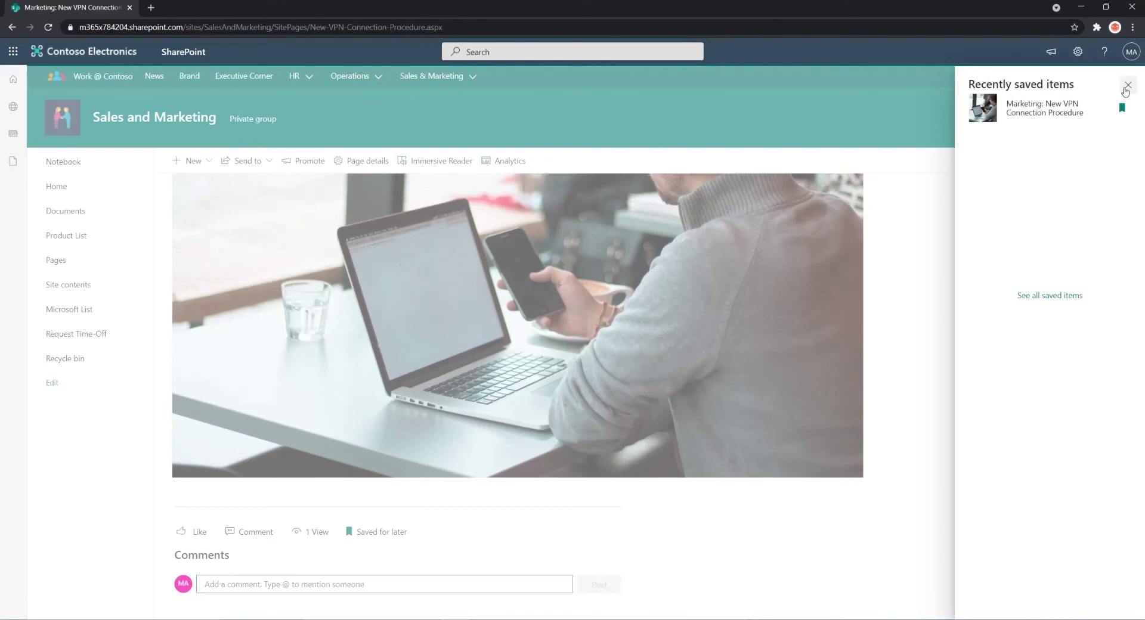
left_click(1126, 87)
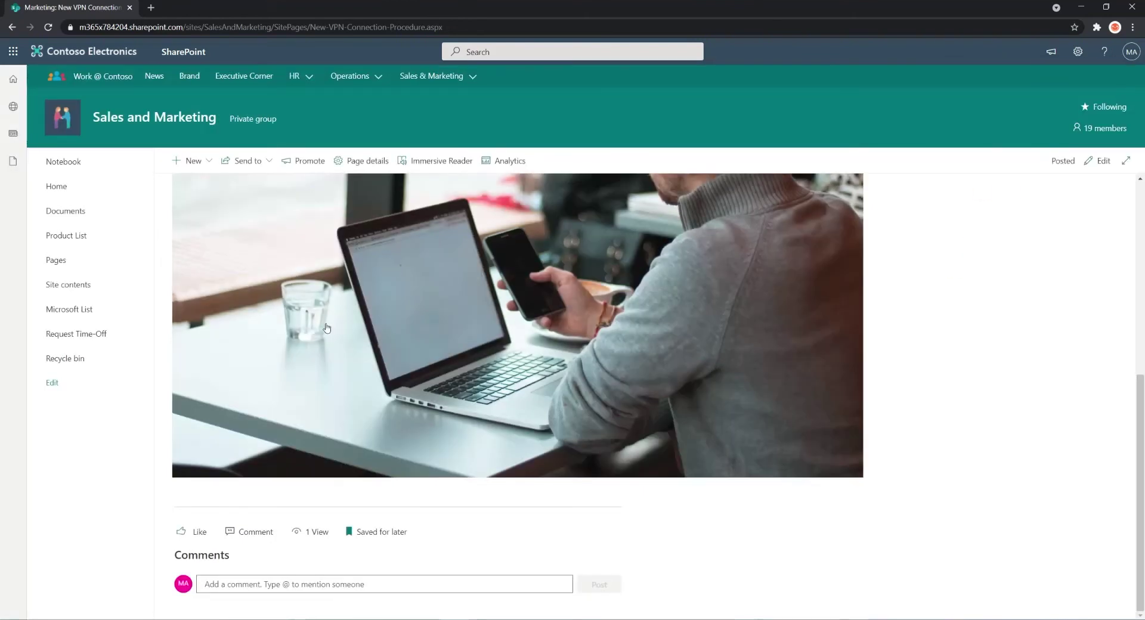
scroll(326, 333, "up", 6)
- From the home page, open the Marketing Lunch news page, save it for later, and return home
left_click(90, 191)
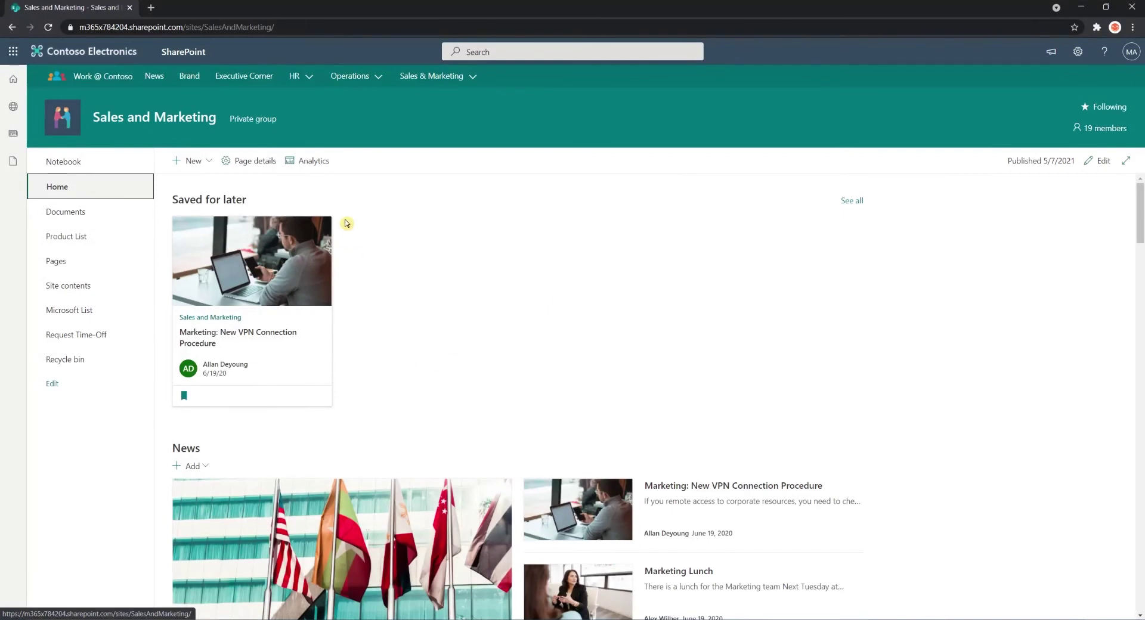
scroll(670, 331, "down", 3)
left_click(600, 421)
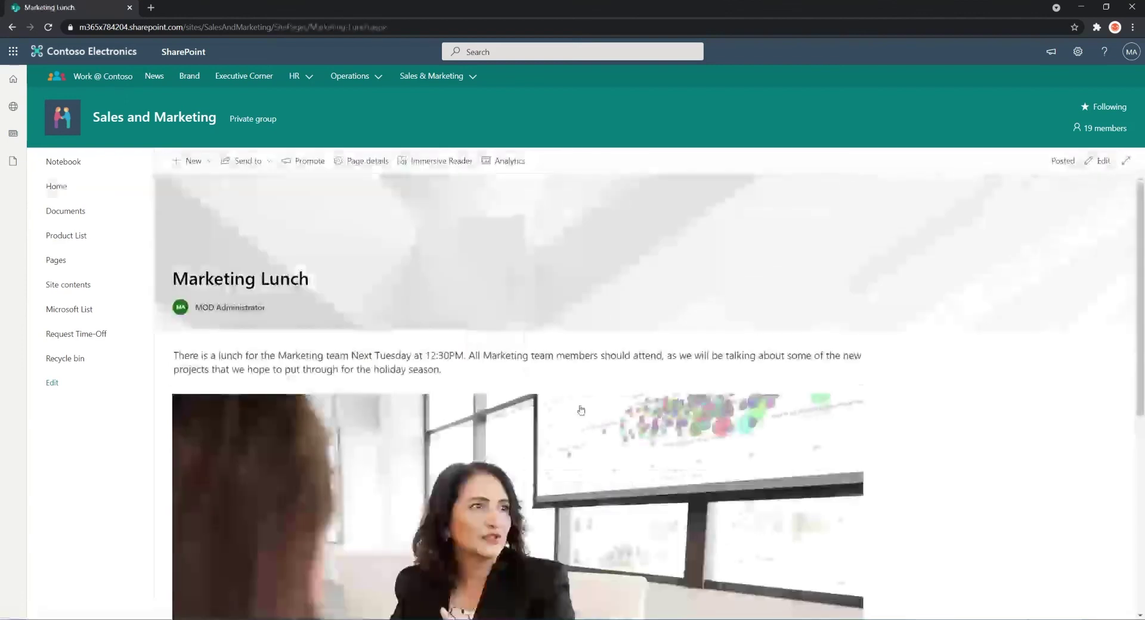
scroll(444, 395, "down", 5)
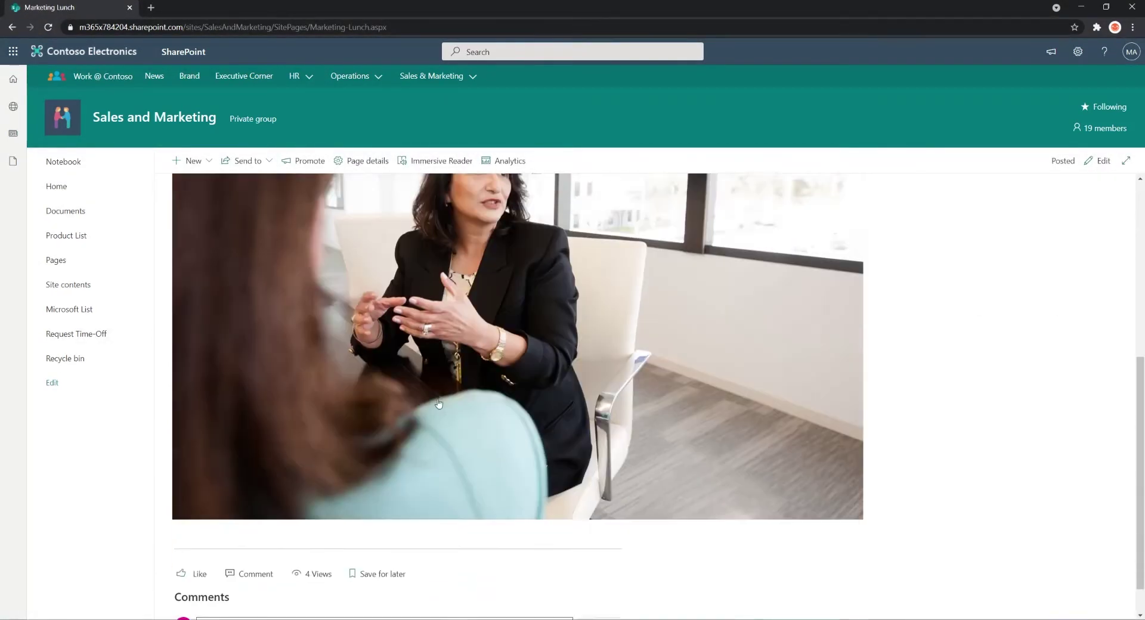
left_click(350, 532)
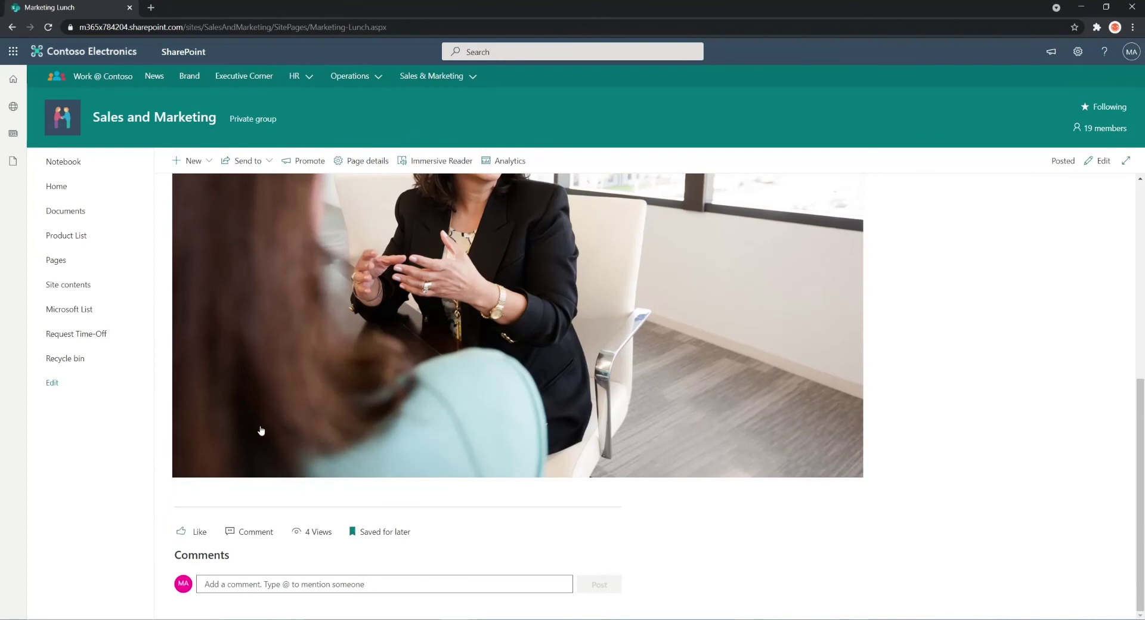
scroll(251, 428, "up", 1)
left_click(78, 193)
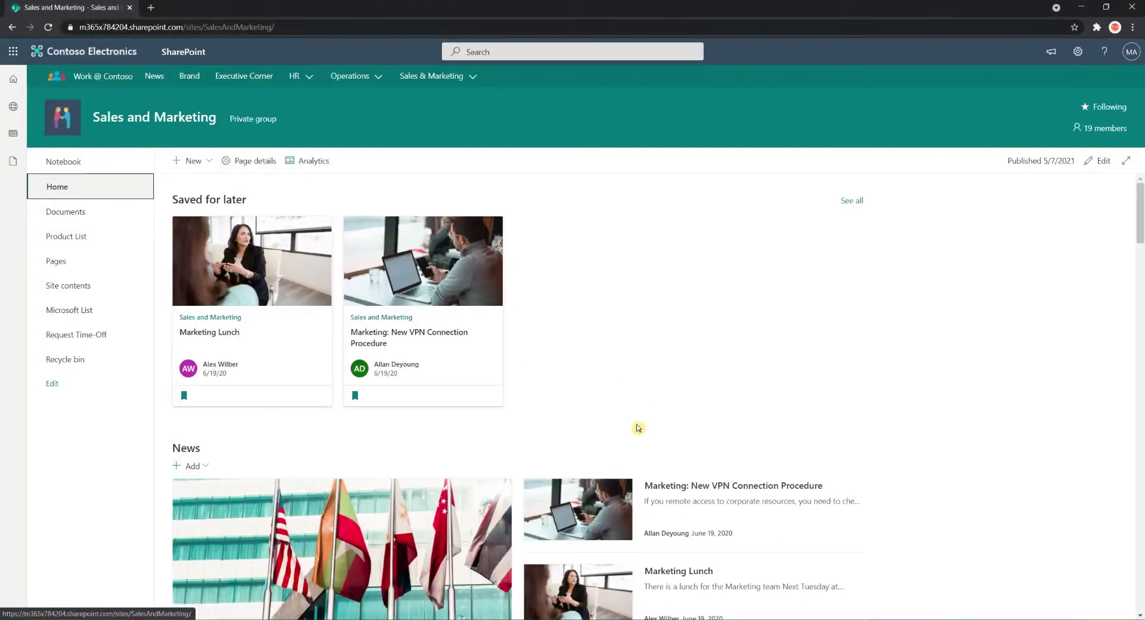
- Unsave the VPN Connection Procedure card, then reopen that article, save it again, and return home
left_click(356, 396)
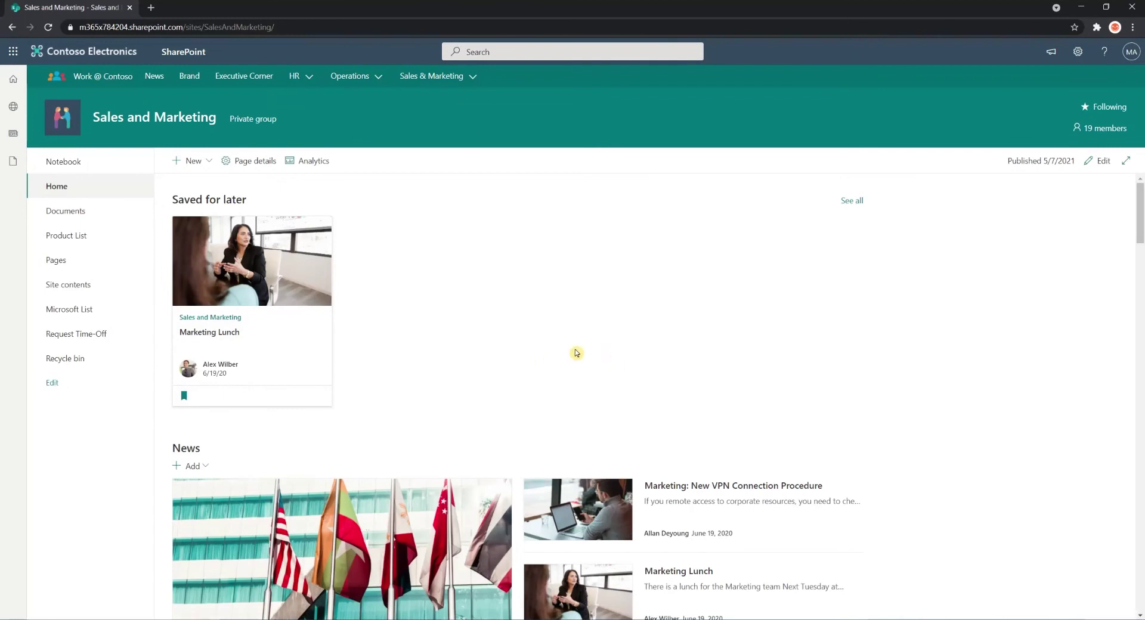
scroll(584, 387, "down", 1)
left_click(571, 439)
scroll(504, 402, "down", 5)
left_click(358, 532)
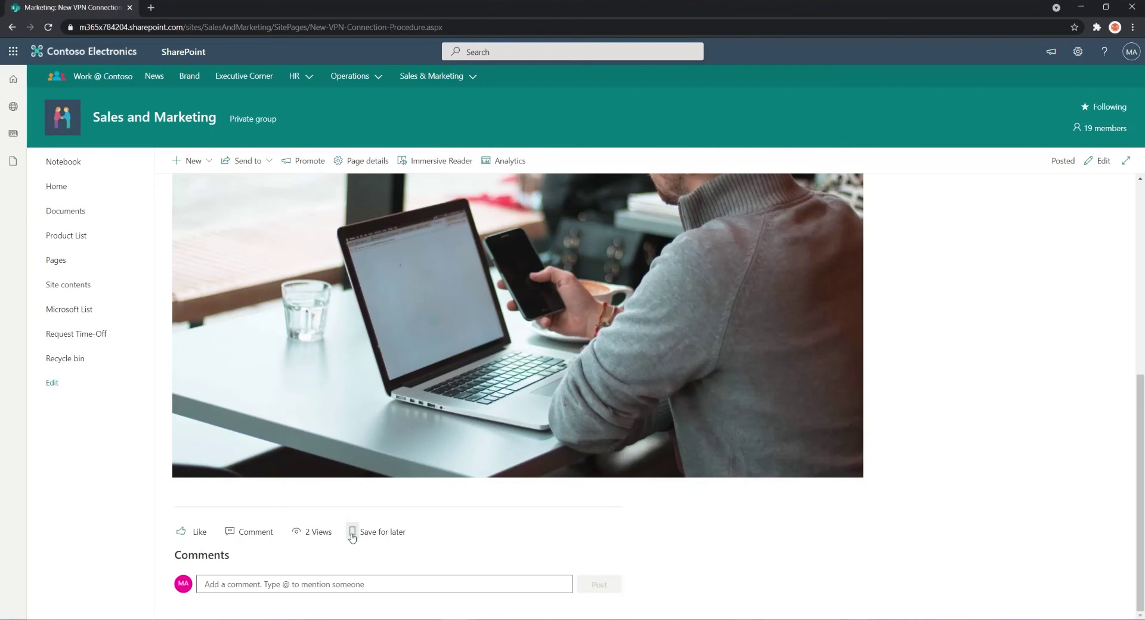
left_click(76, 188)
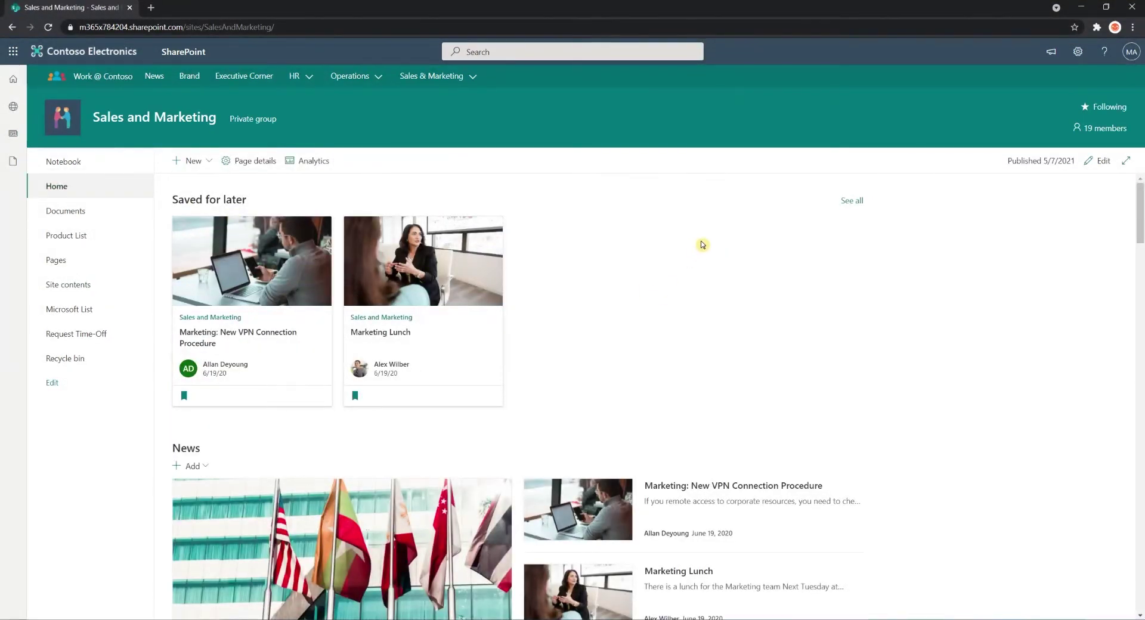
- Put the home page in edit mode and open the Saved for later settings, keeping All saved items as source
left_click(1095, 165)
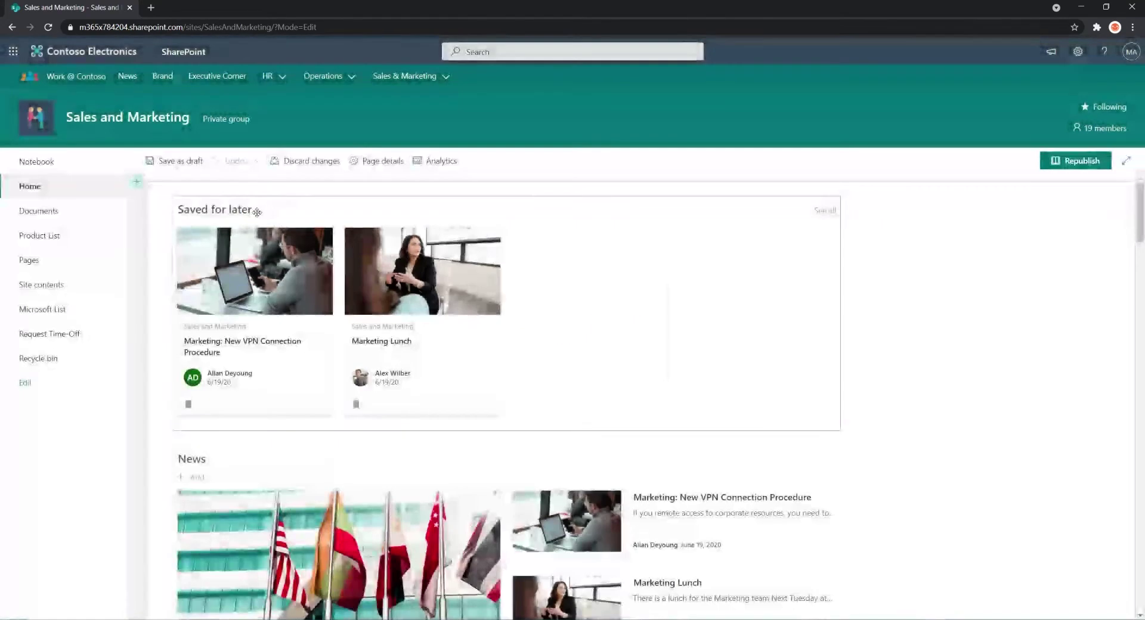
mouse_move(158, 206)
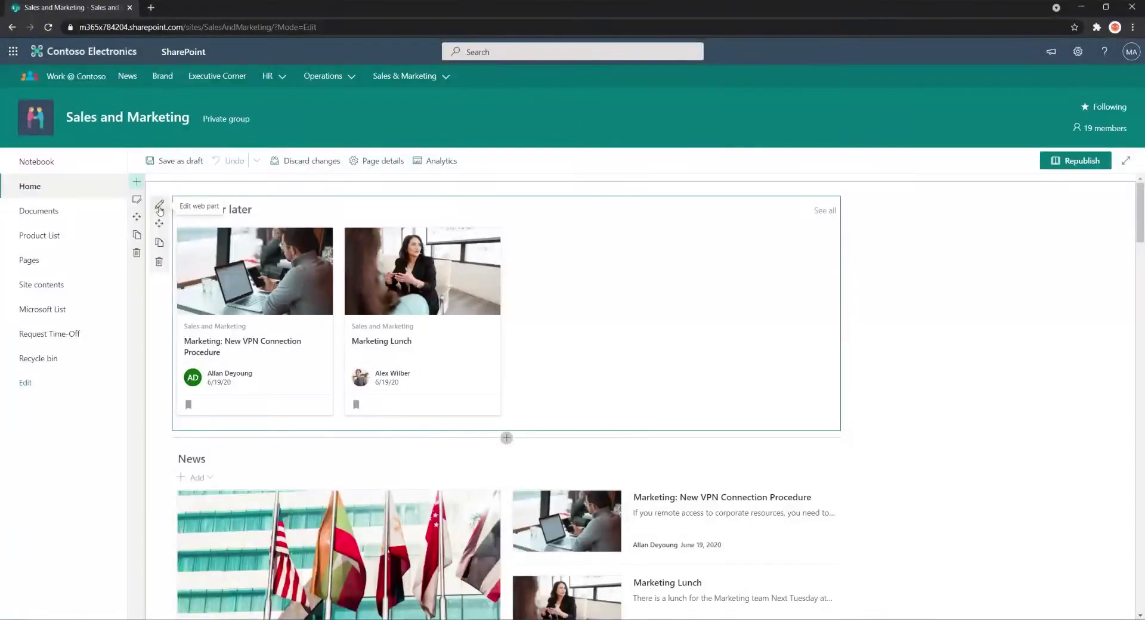
left_click(158, 205)
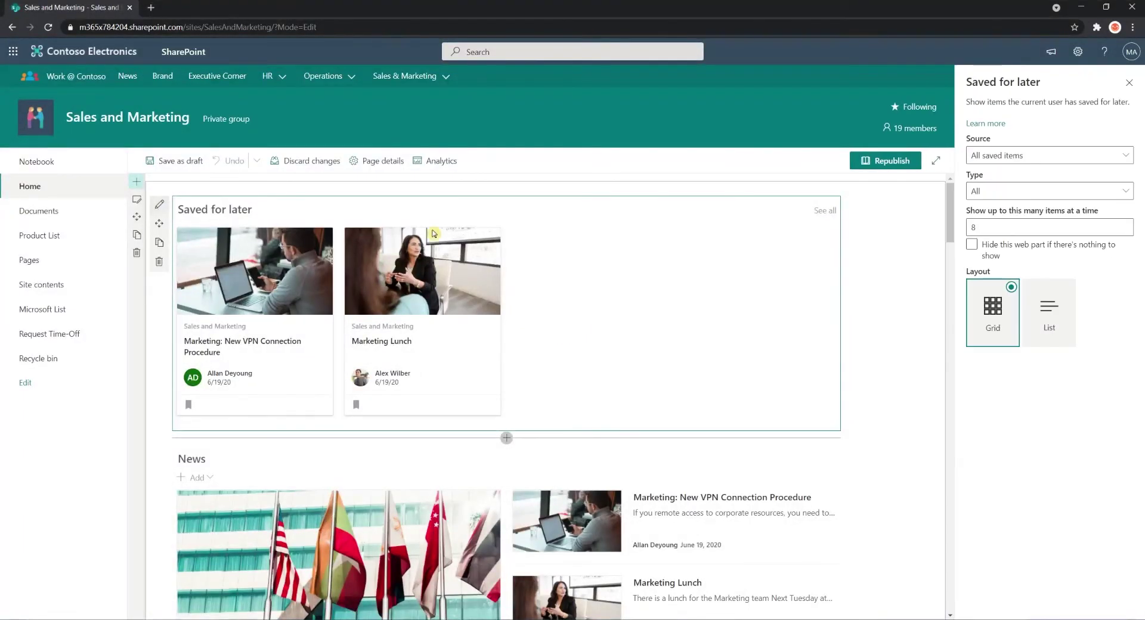
left_click(1010, 235)
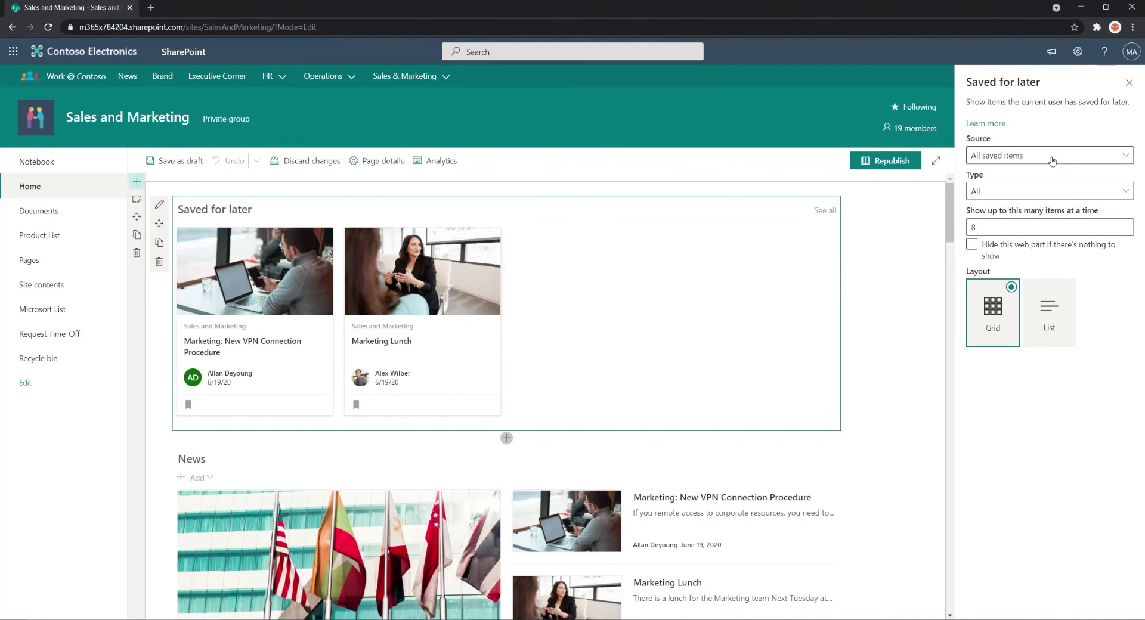
left_click(1051, 159)
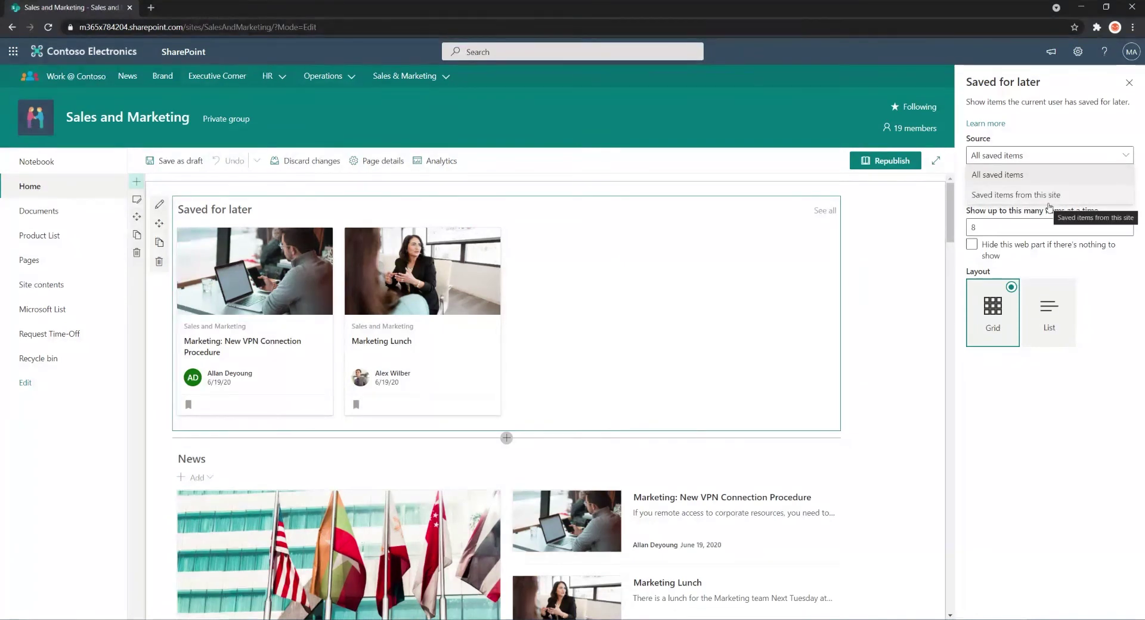
left_click(1023, 175)
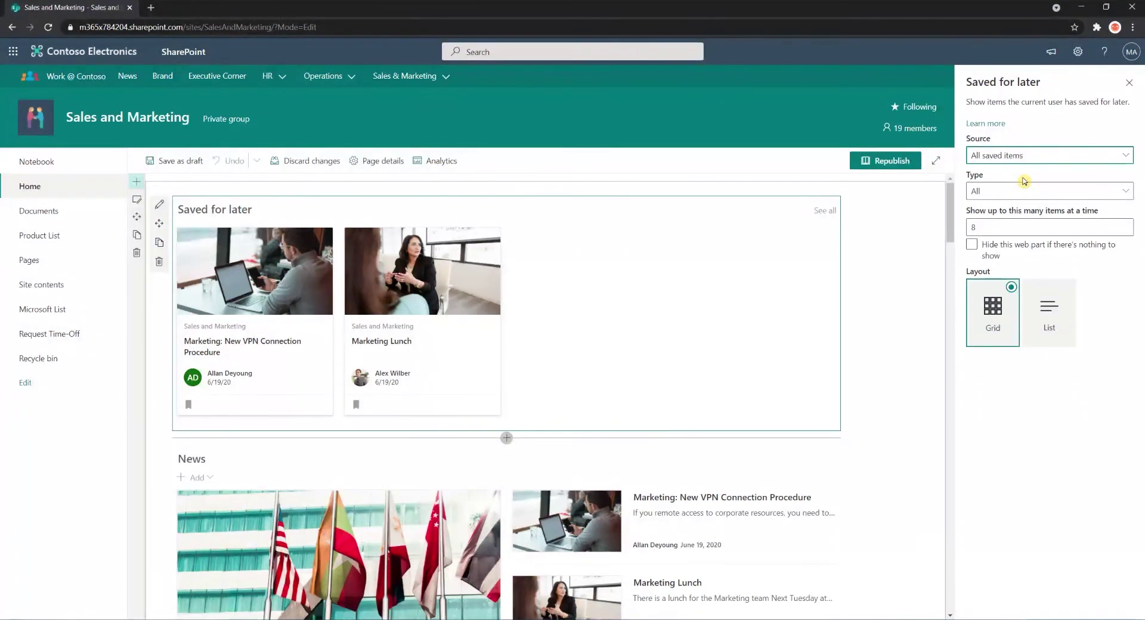
- Set the web part's source to Saved items from this site and its type to Pages and news posts
left_click(993, 154)
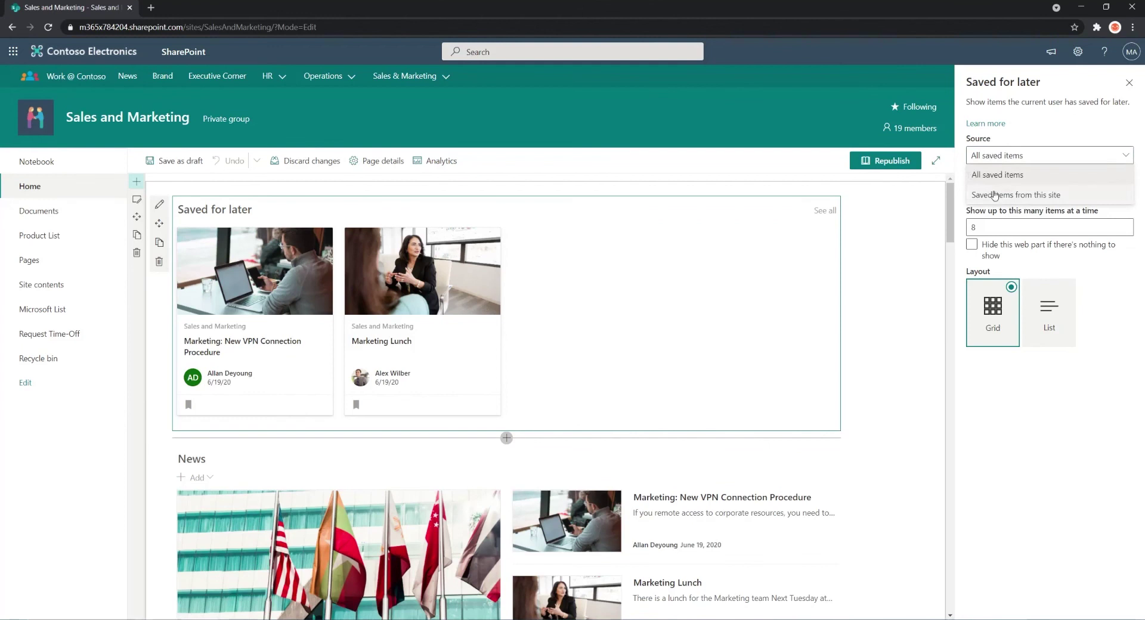
left_click(994, 195)
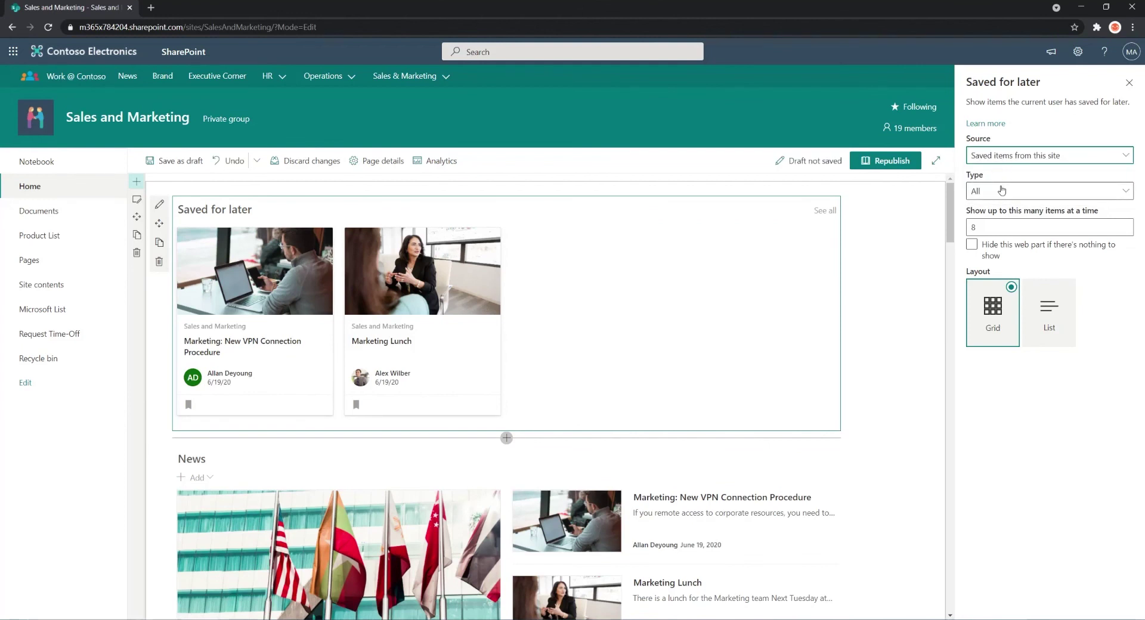
left_click(1002, 190)
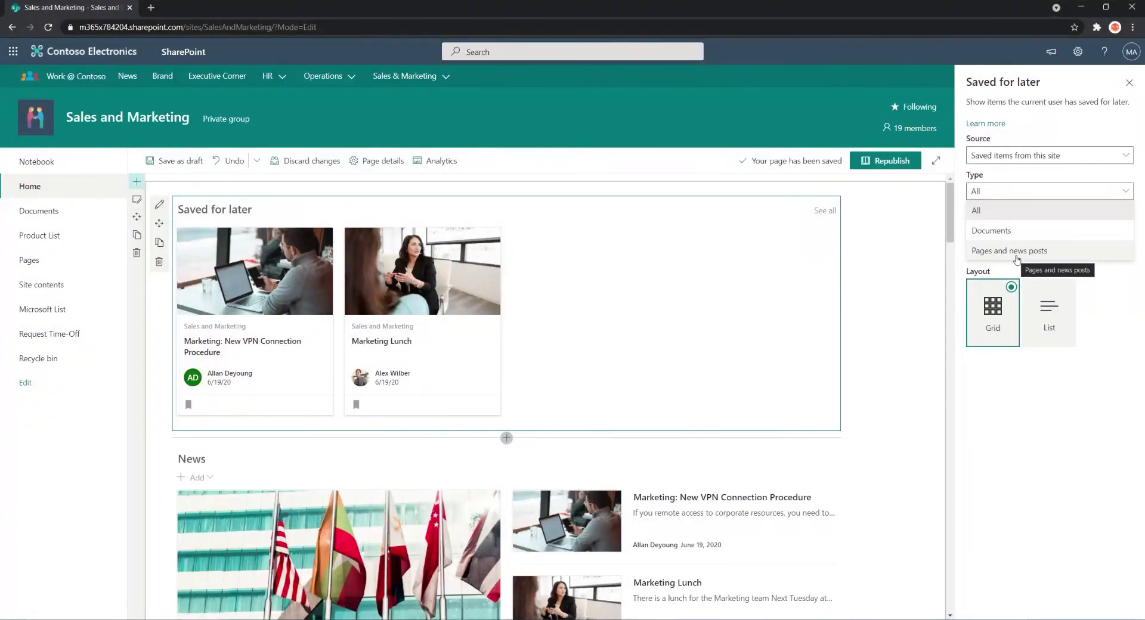
left_click(1017, 251)
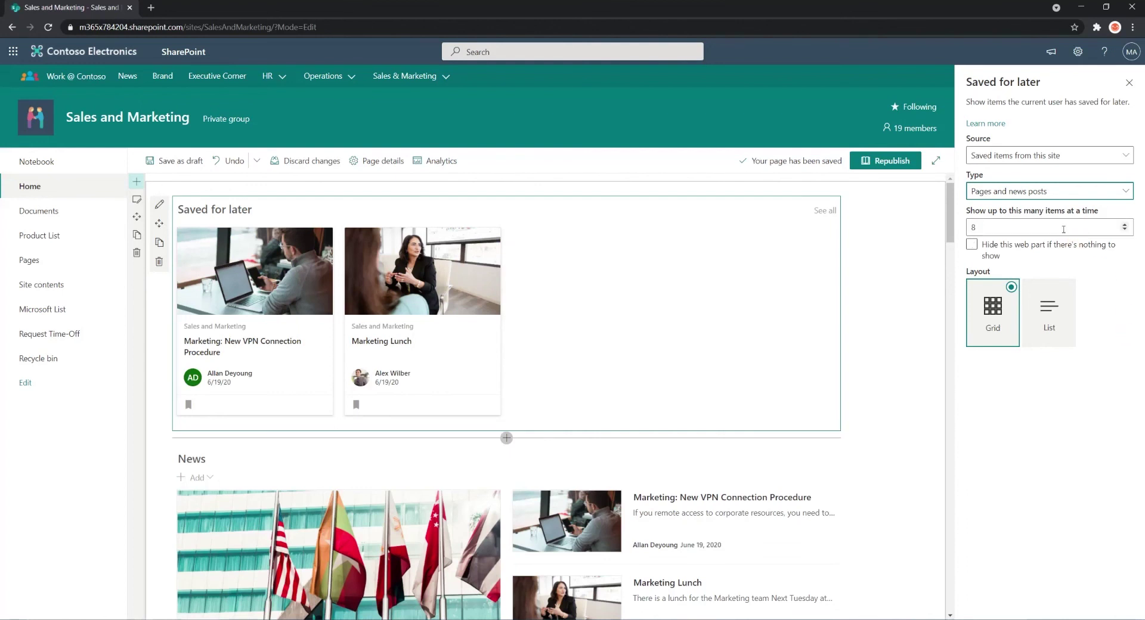
left_click(1049, 315)
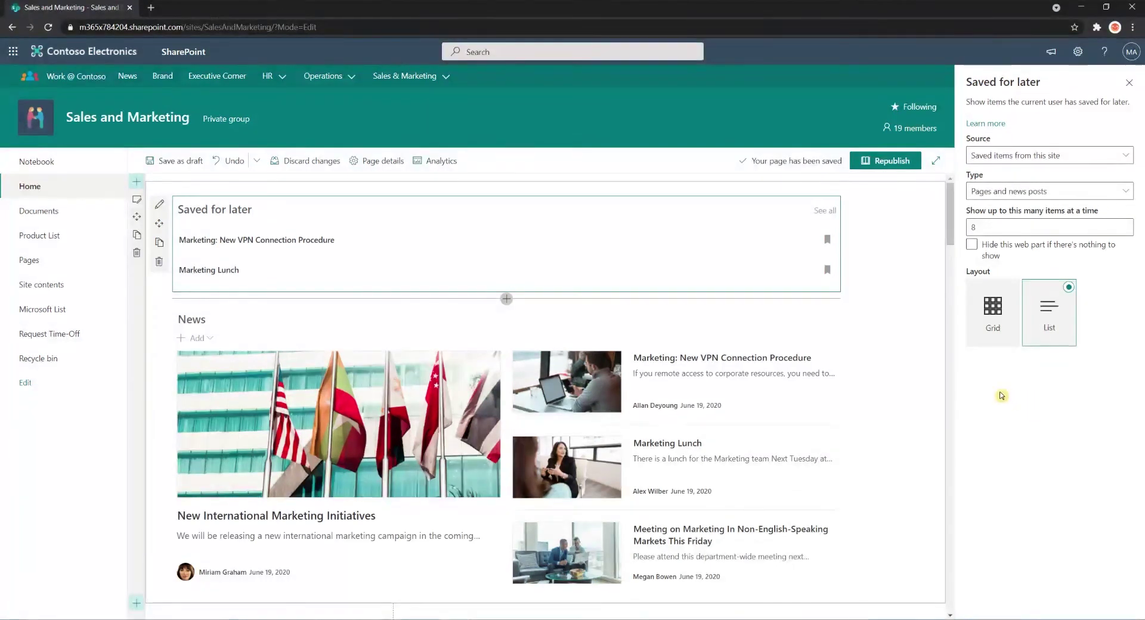
left_click(991, 336)
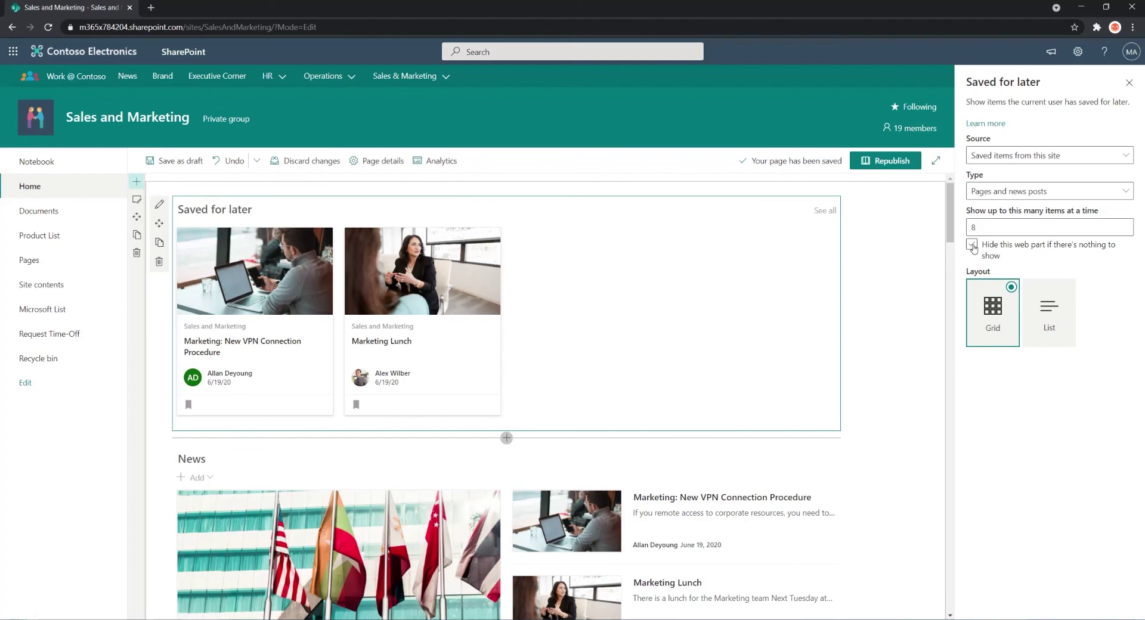
- Turn on 'Hide this web part if there's nothing to show' and republish the home page
left_click(972, 245)
left_click(892, 209)
left_click(889, 160)
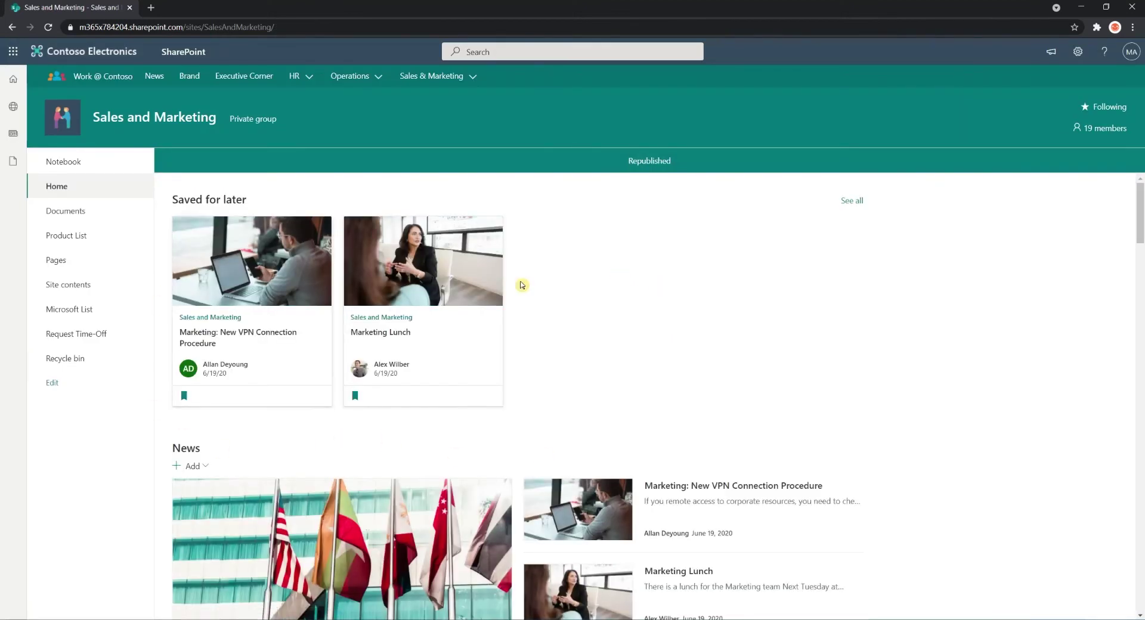
- Unsave the Marketing Lunch card, reopen the Marketing Lunch news page, and return to the home page
left_click(354, 396)
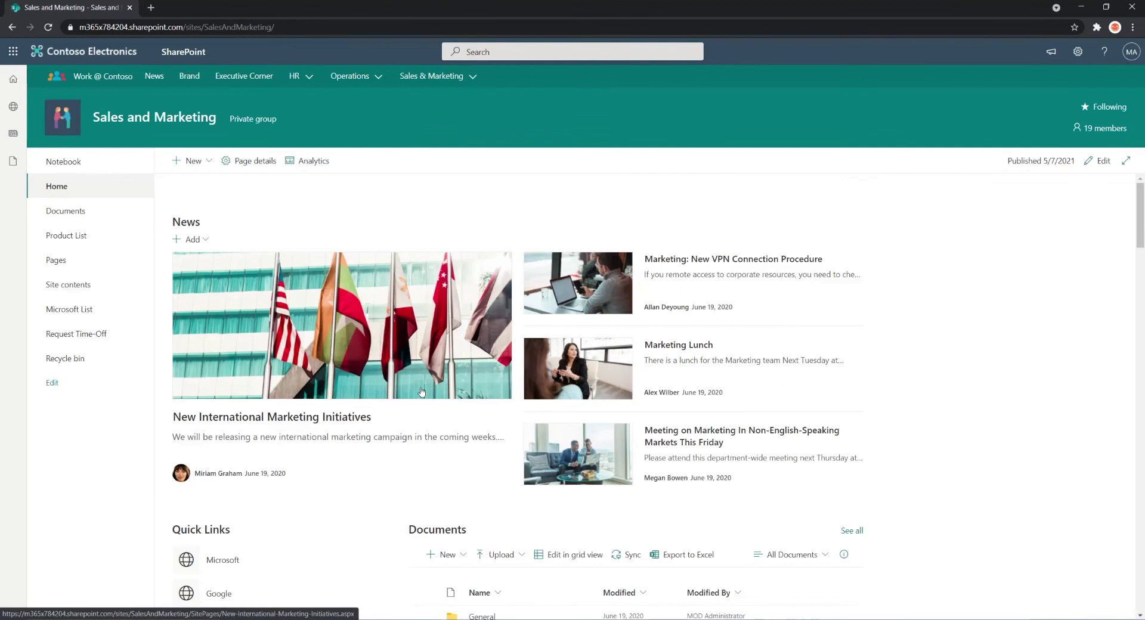
left_click(565, 353)
scroll(383, 472, "down", 10)
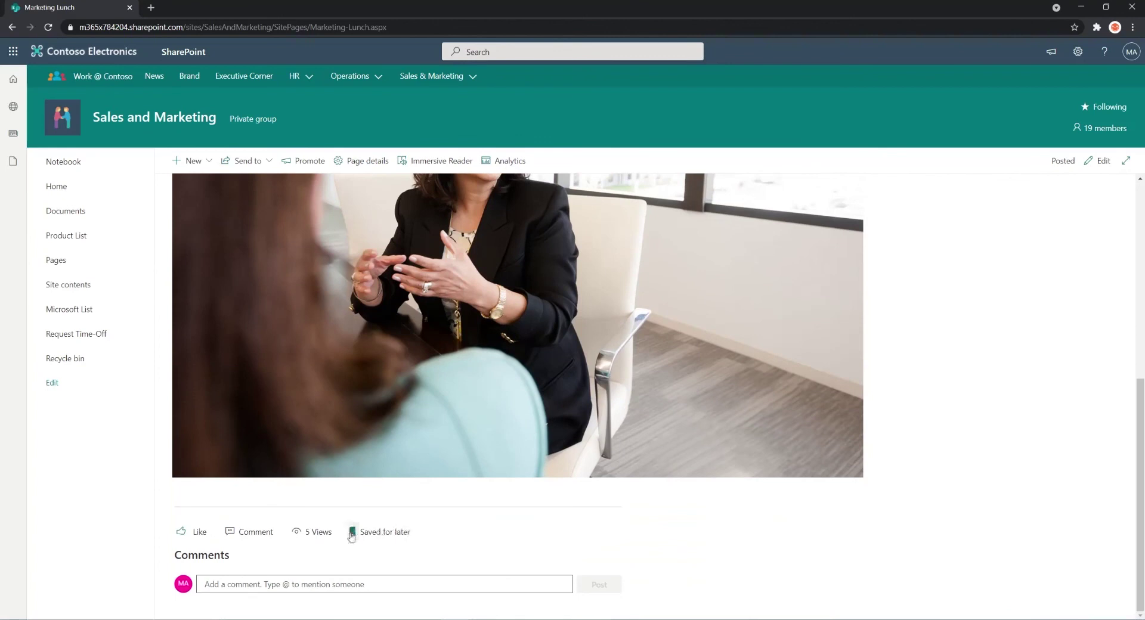
left_click(98, 189)
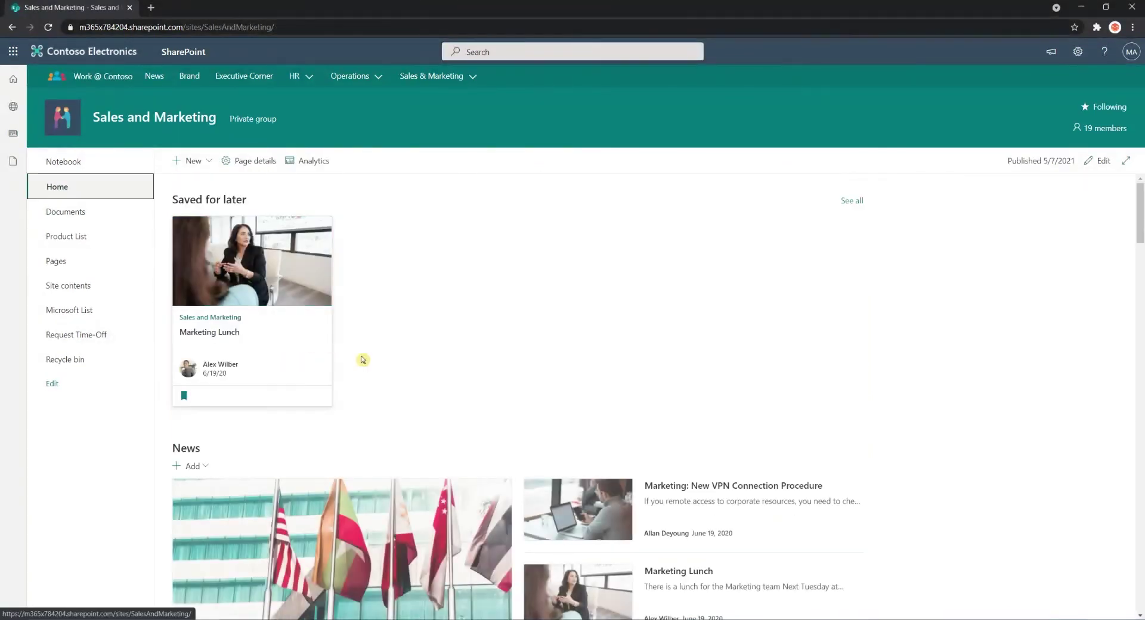